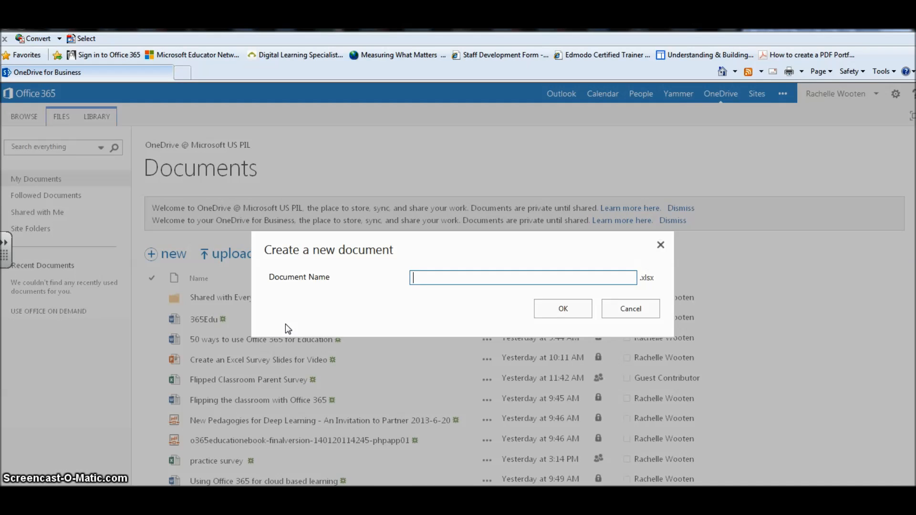
- Create the new Excel survey workbook with the document name "Student Questionnaire"
text(Student Questionnaire)
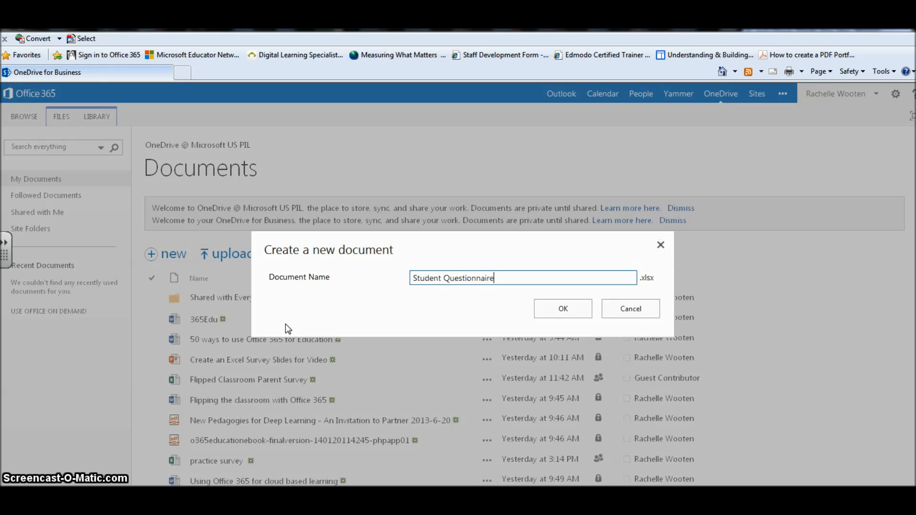
click(571, 310)
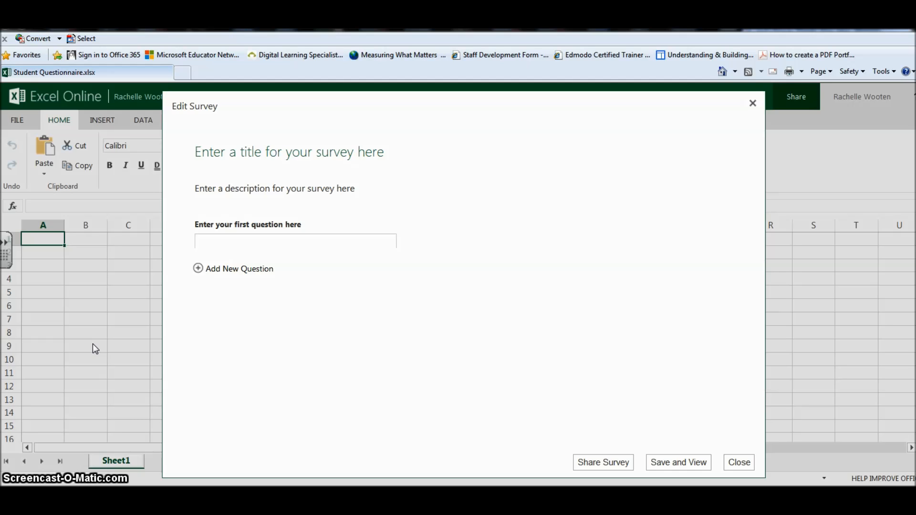
- Change the first survey question to "Name", keep its response type as Text, and make it required
click(300, 243)
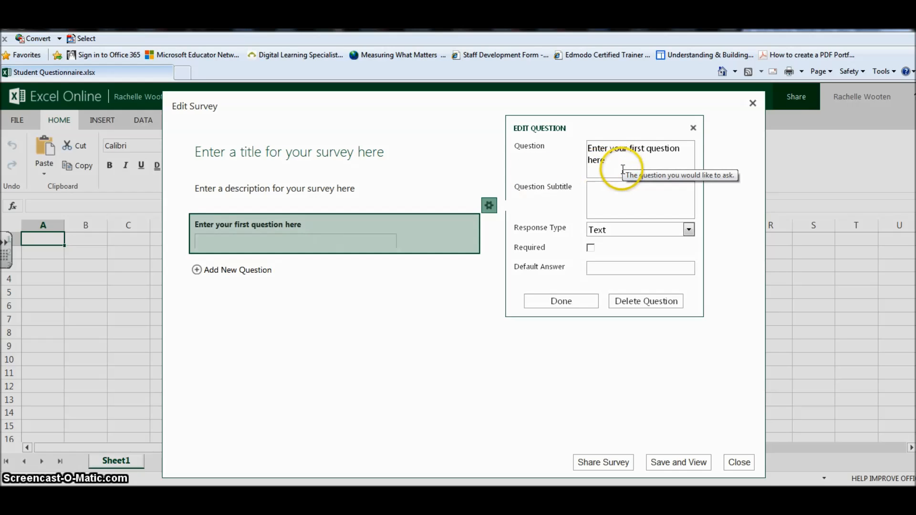
drag(616, 164, 588, 149)
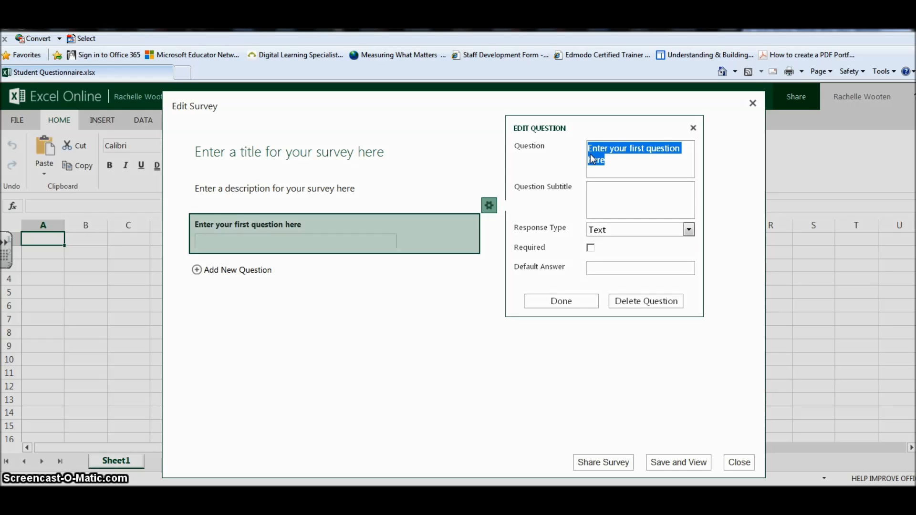
text(Name)
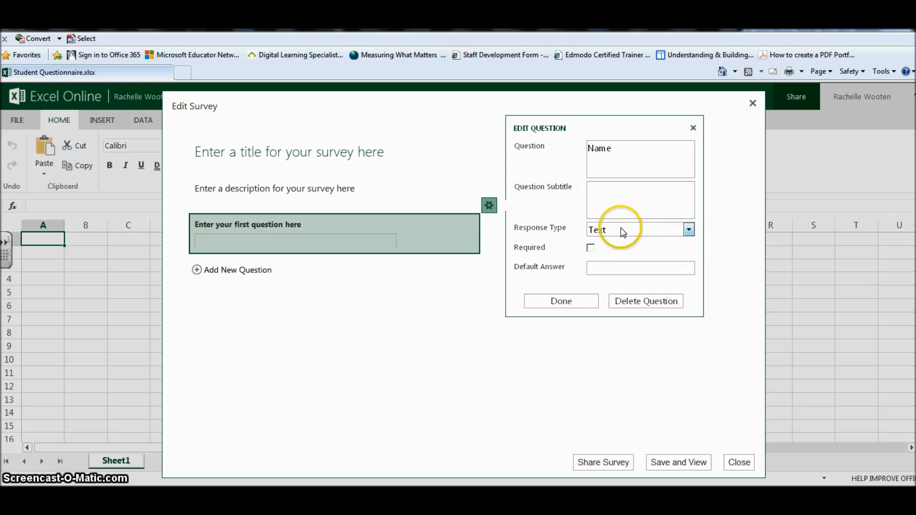
click(689, 230)
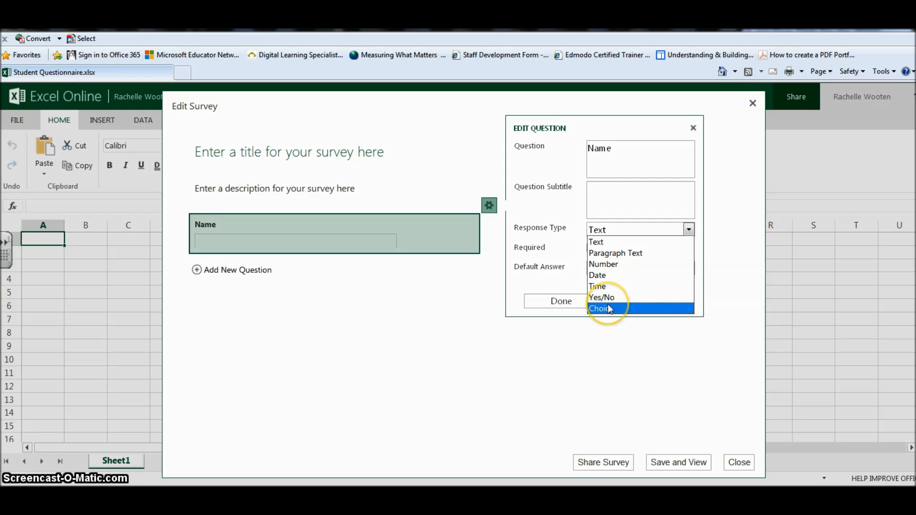
click(563, 239)
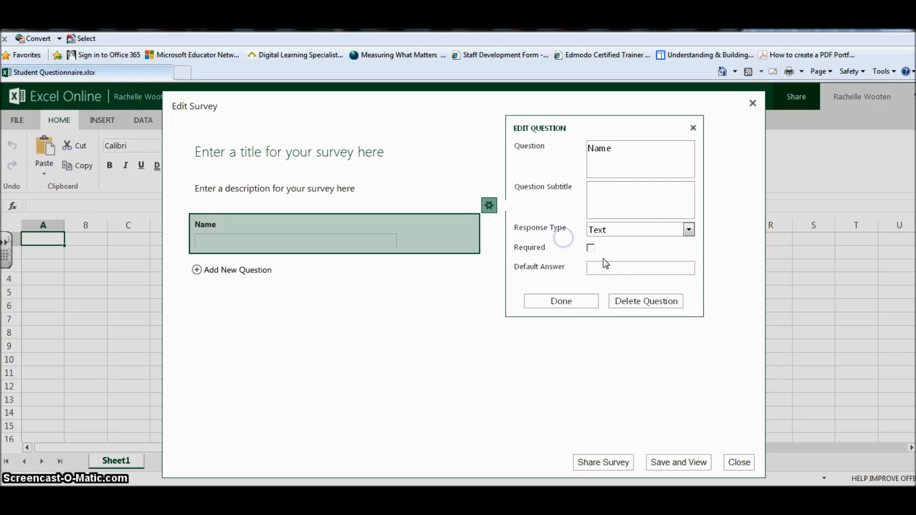
click(591, 248)
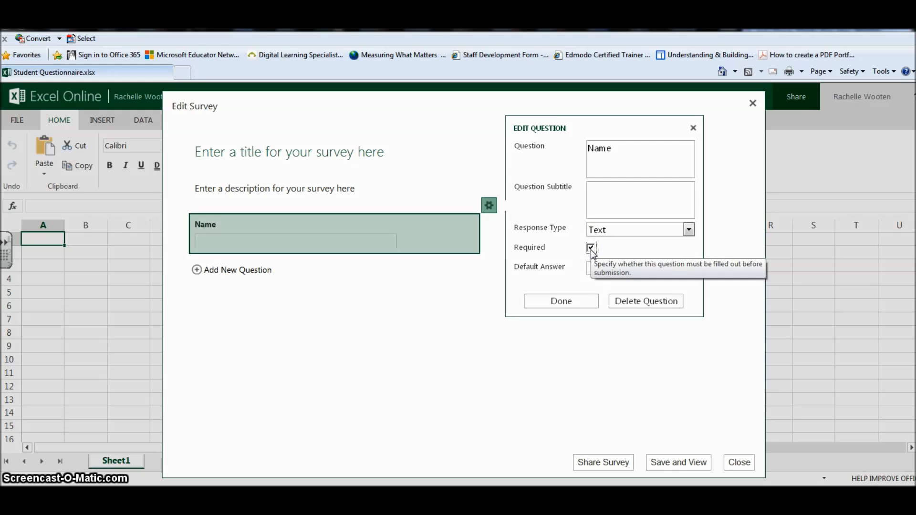
click(563, 301)
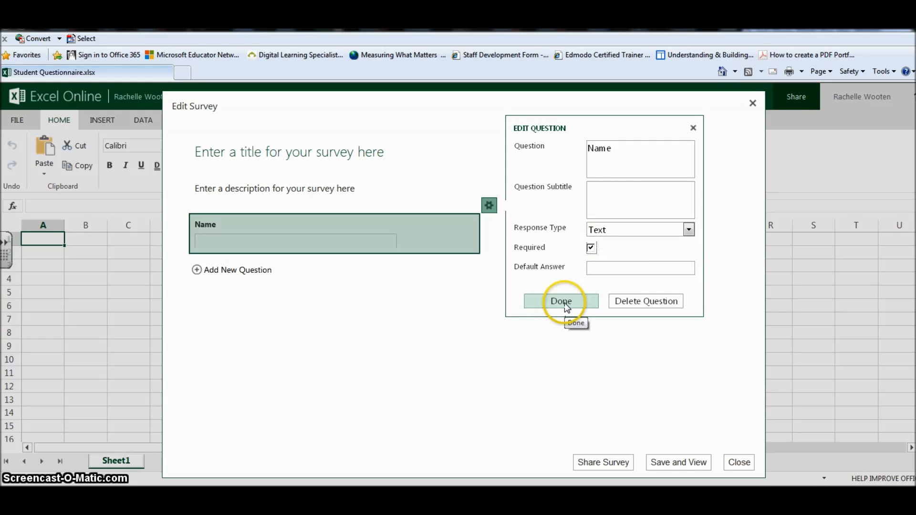
- Add a second survey question "Birthday" with the Date response type and make it required
click(196, 270)
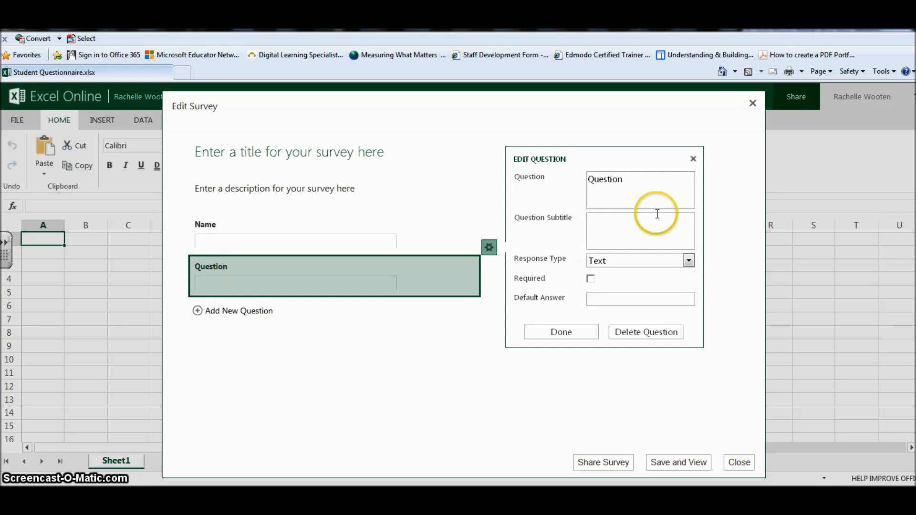
double_click(629, 178)
text(Birthday)
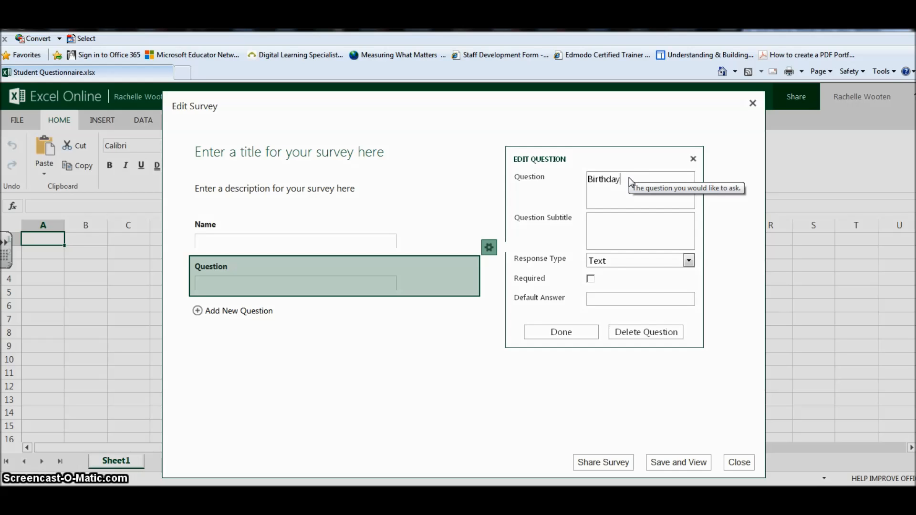
click(689, 260)
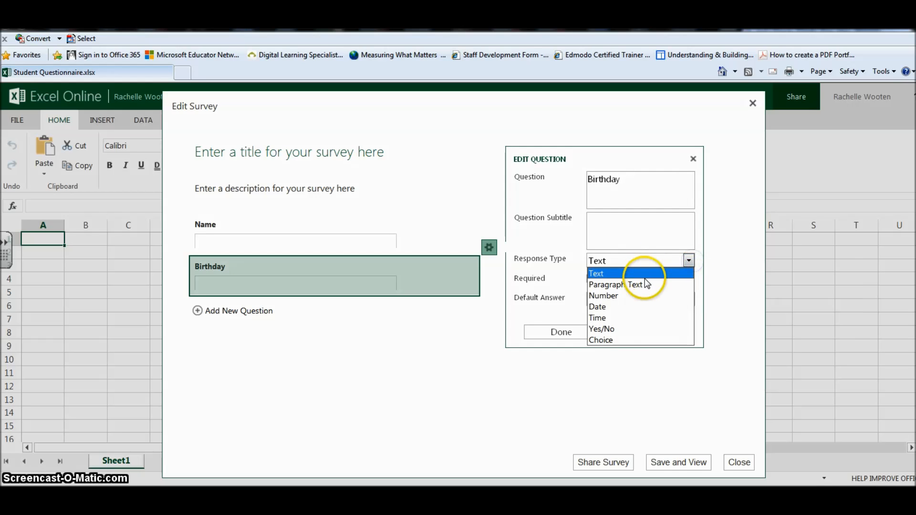
click(617, 308)
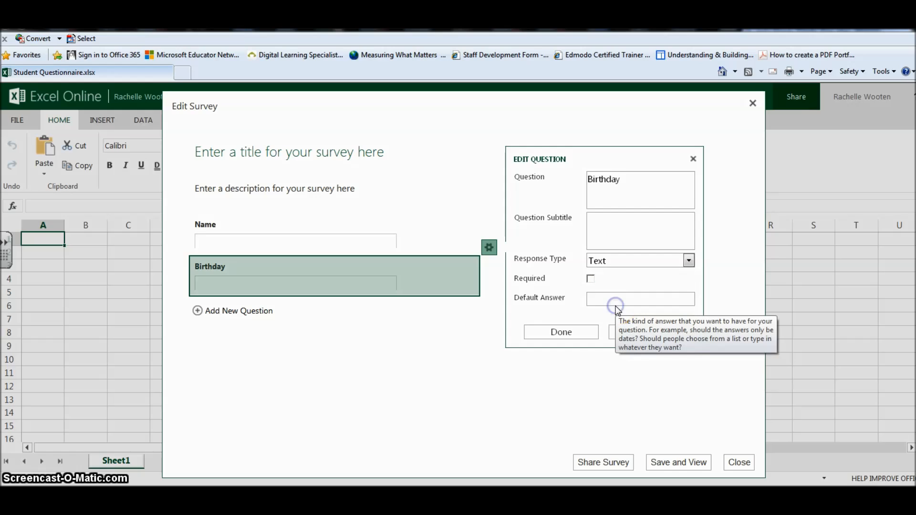
click(592, 279)
click(555, 331)
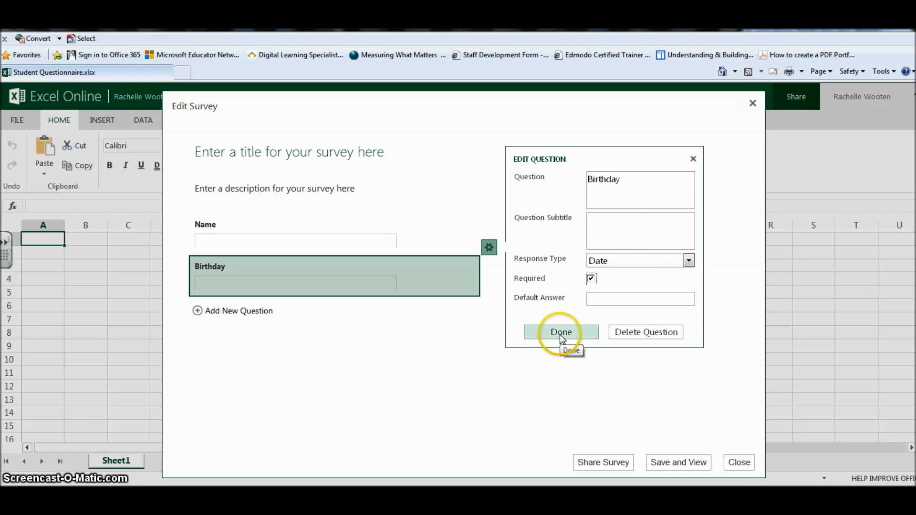
- Add a third survey question "Favorite food" with the Paragraph Text response type and make it required
click(196, 313)
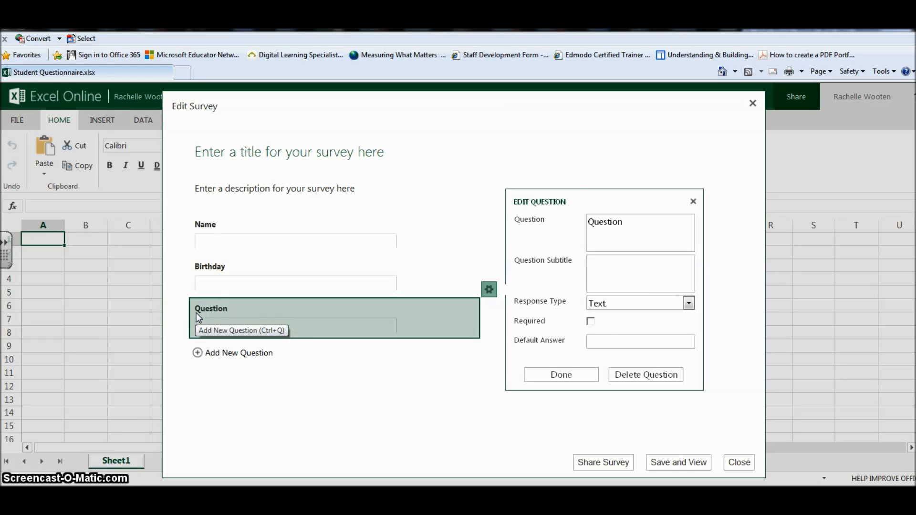
click(648, 229)
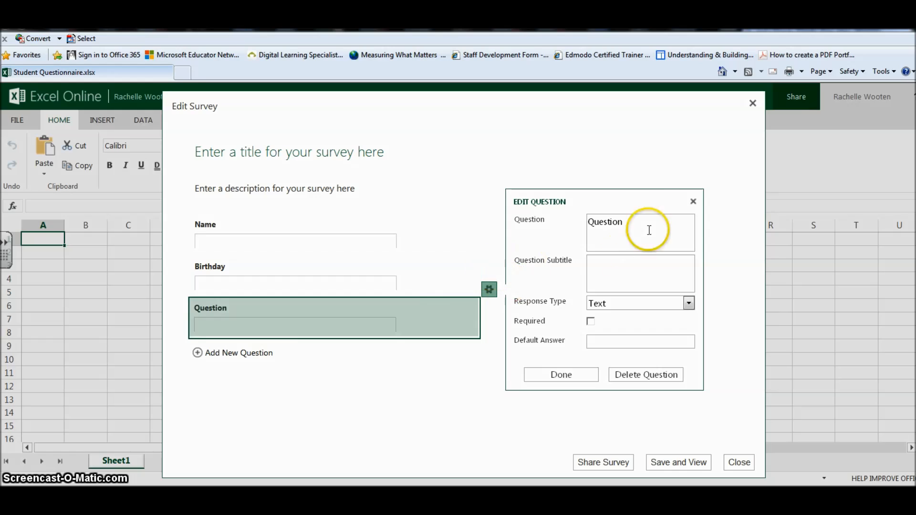
double_click(625, 219)
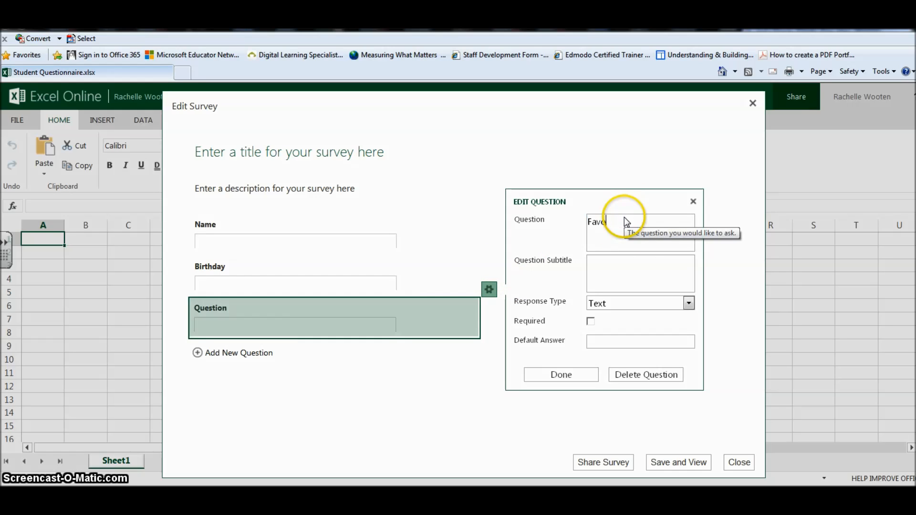
text(Favorite food)
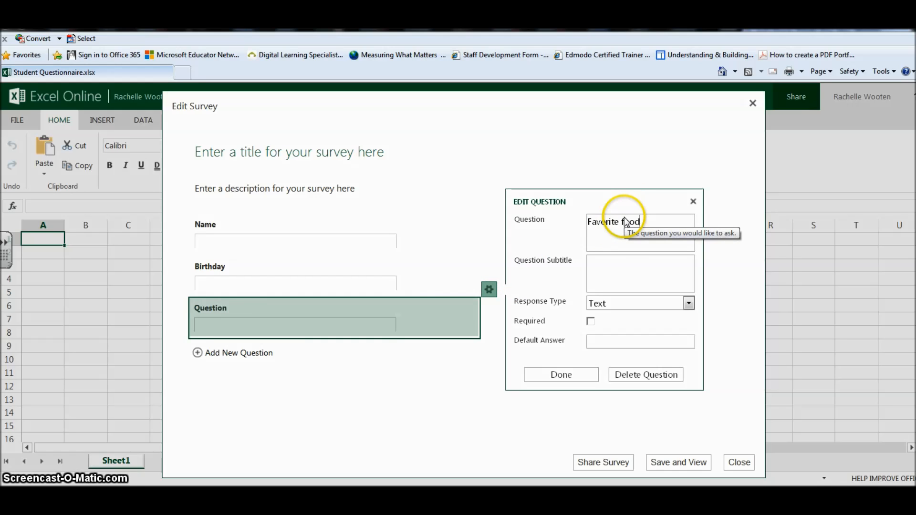
click(689, 305)
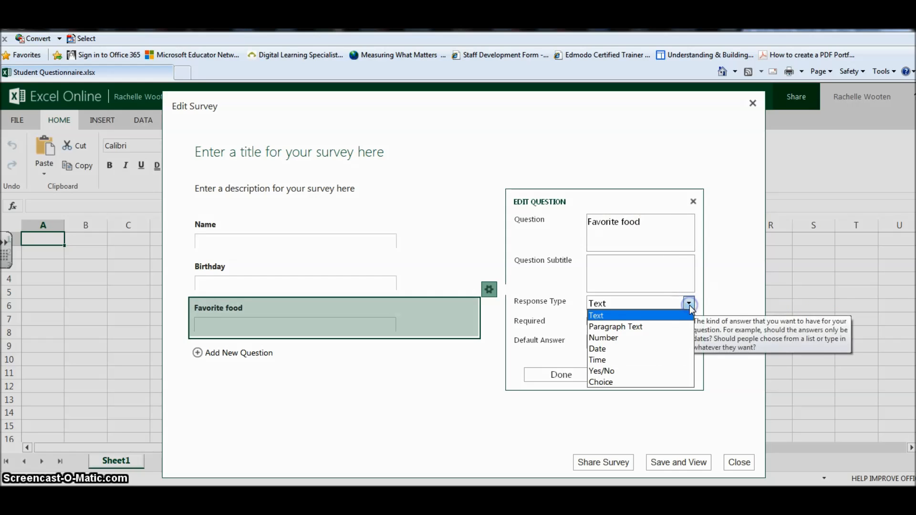
click(657, 327)
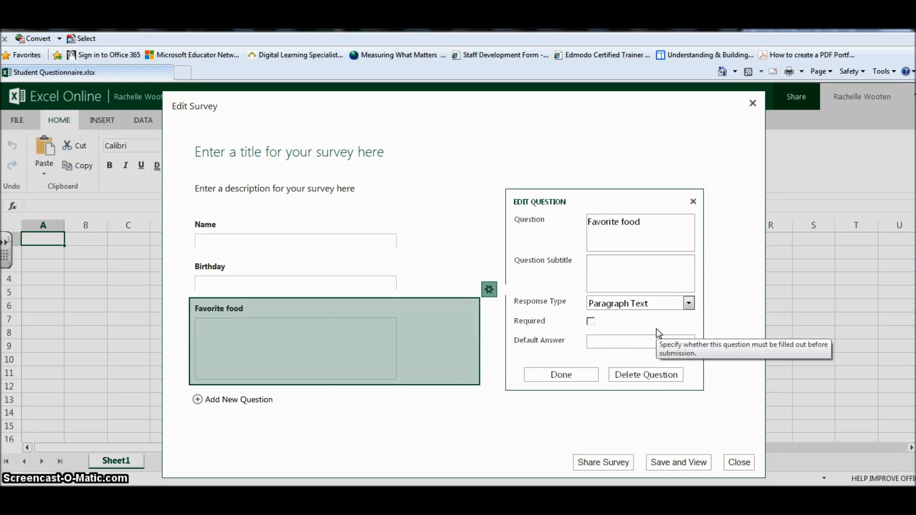
click(596, 324)
click(596, 325)
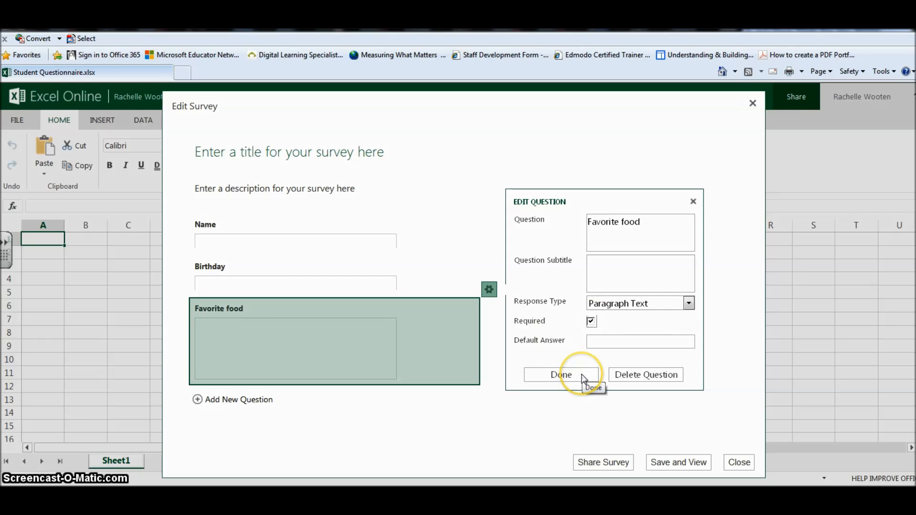
click(565, 374)
click(342, 360)
- Add a fourth survey question "Favorite subject" with the Text response type and make it required
click(255, 400)
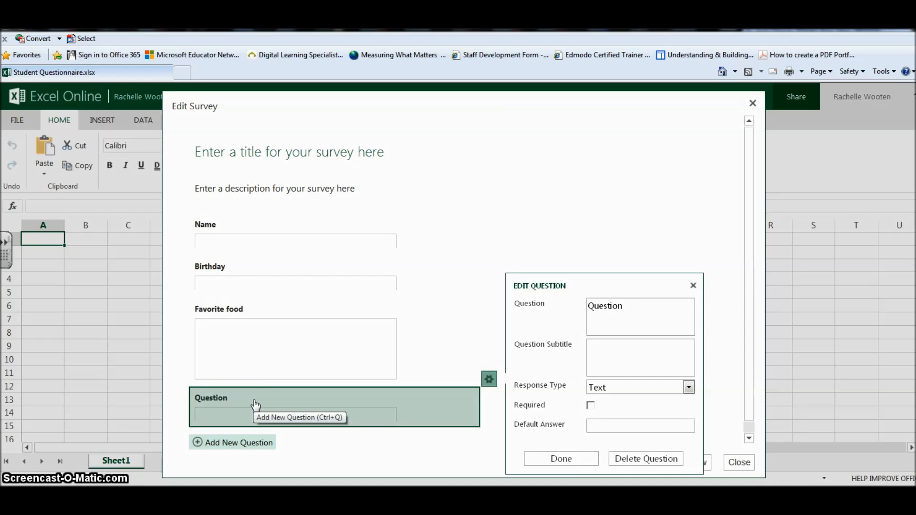
click(348, 399)
double_click(621, 306)
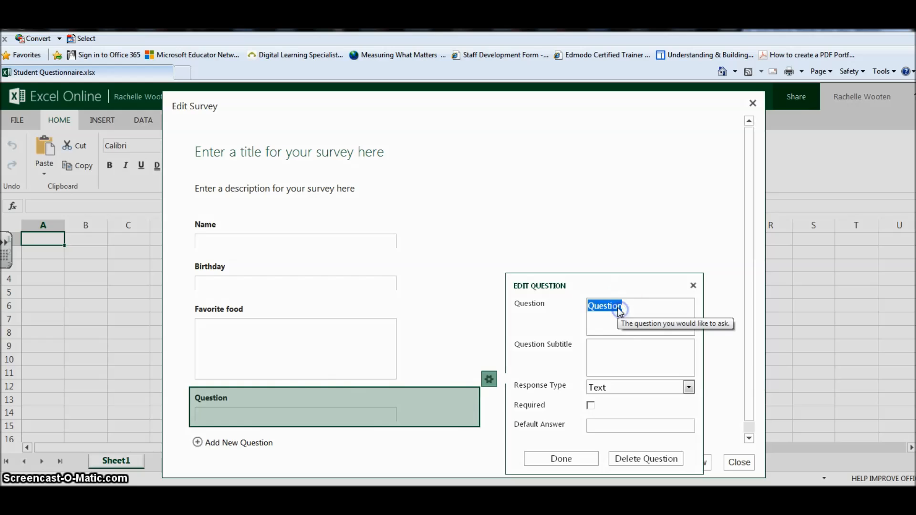
text(Favorite su)
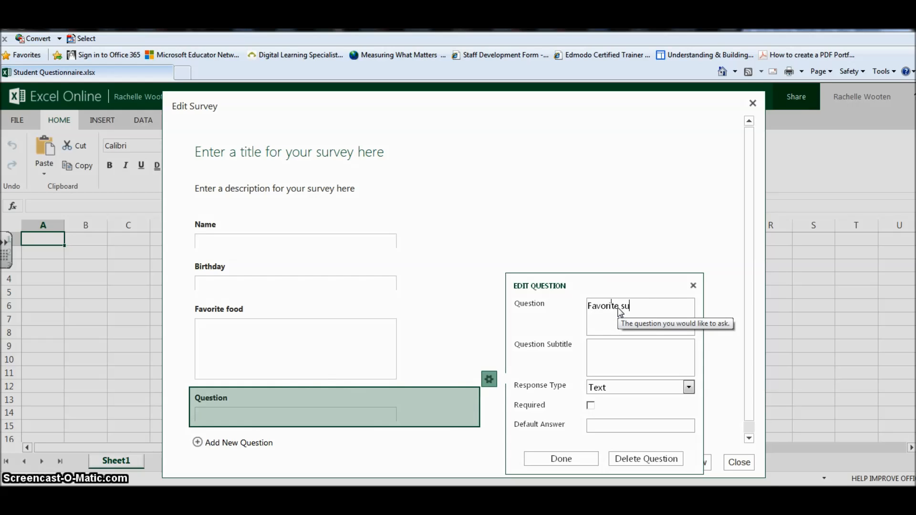
text(bject)
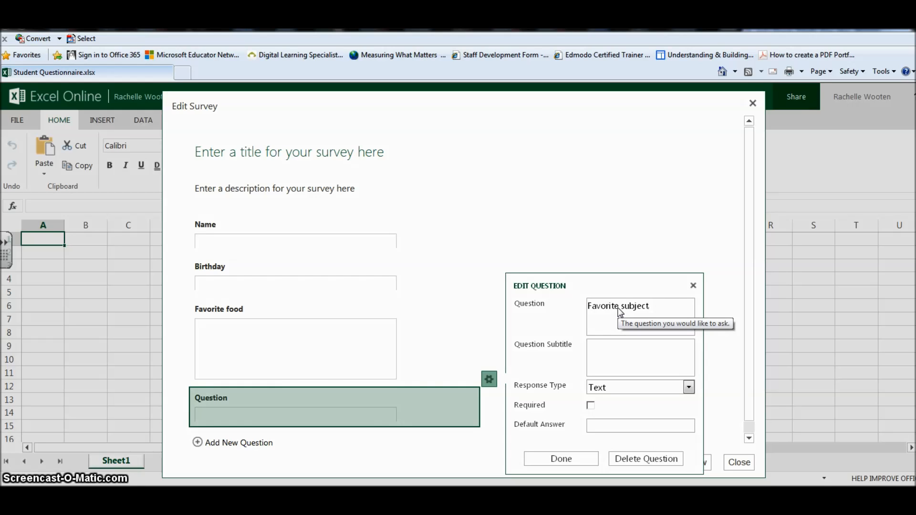
click(590, 406)
click(562, 459)
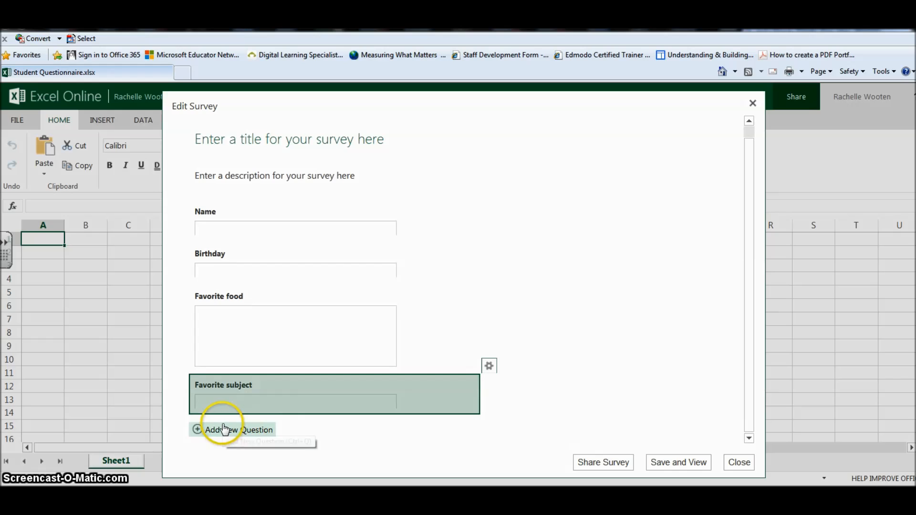
- Add a fifth survey question "What are your hobbies?" with the Paragraph Text response type
click(221, 429)
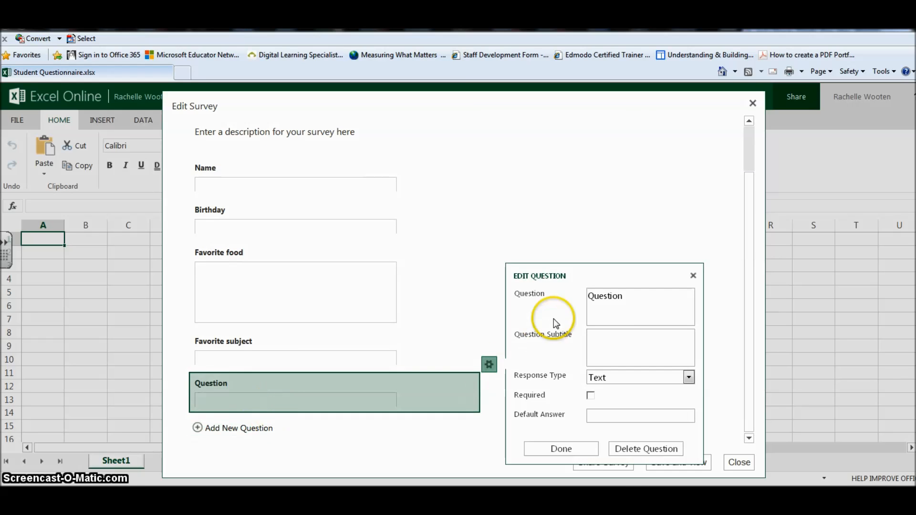
click(633, 307)
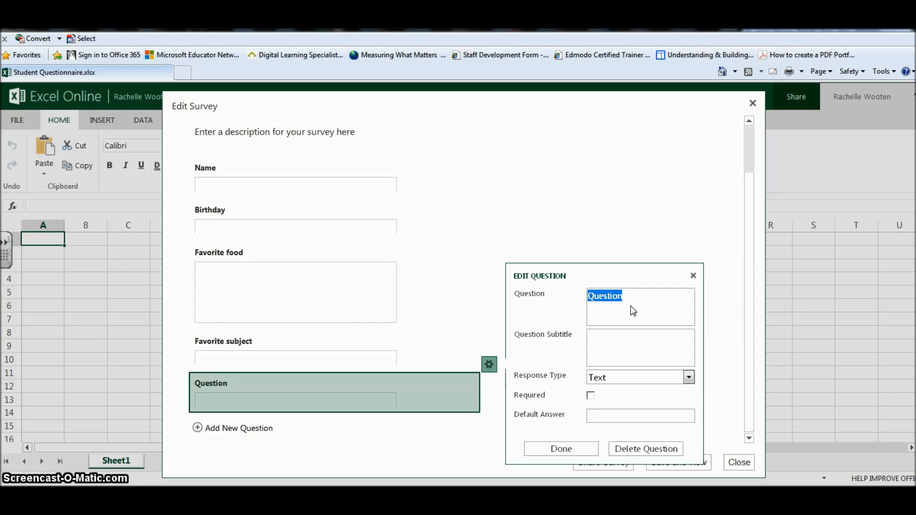
text(What are your hobbies?)
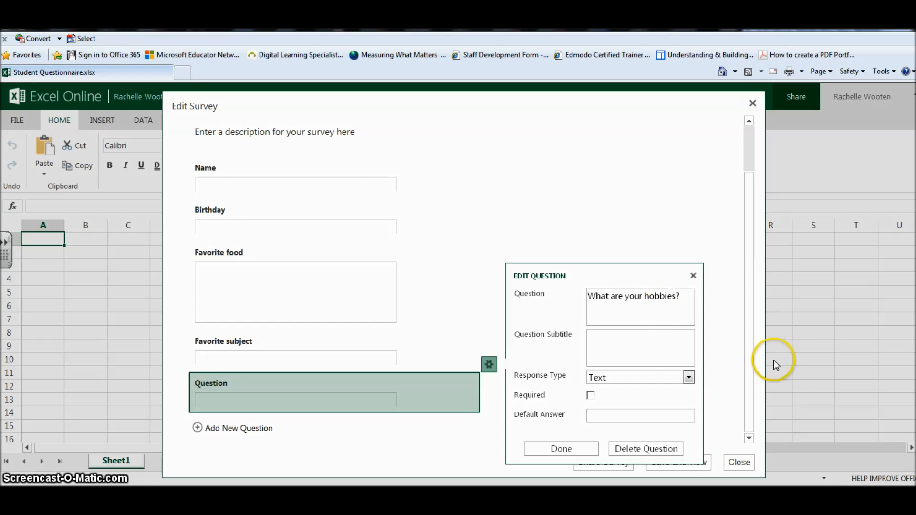
click(689, 378)
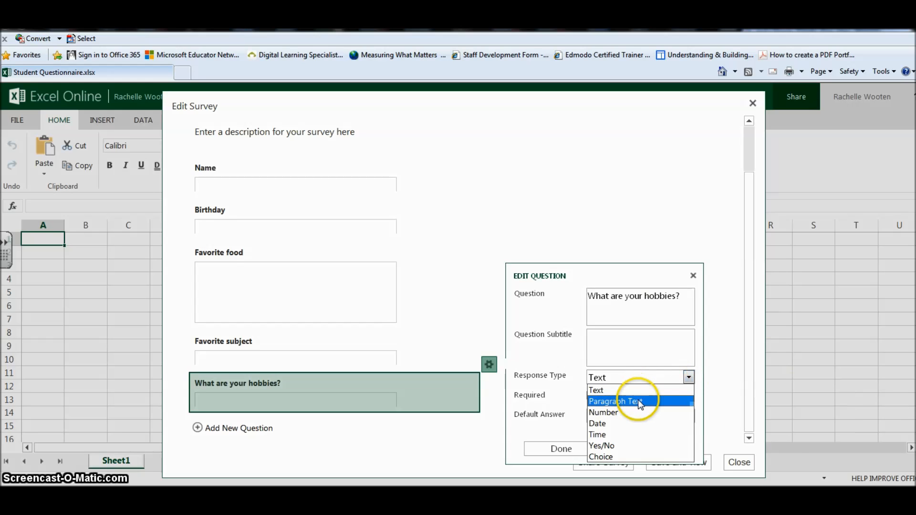
click(600, 403)
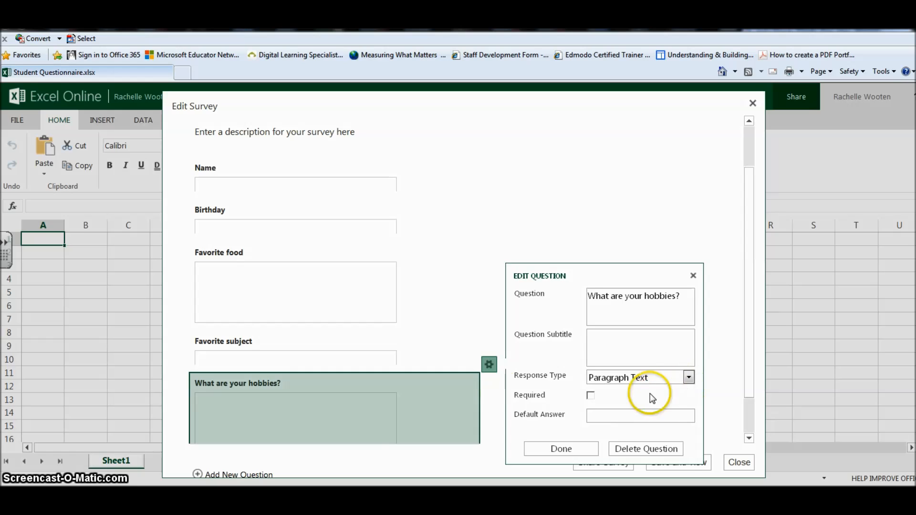
scroll(464, 407, down, 1)
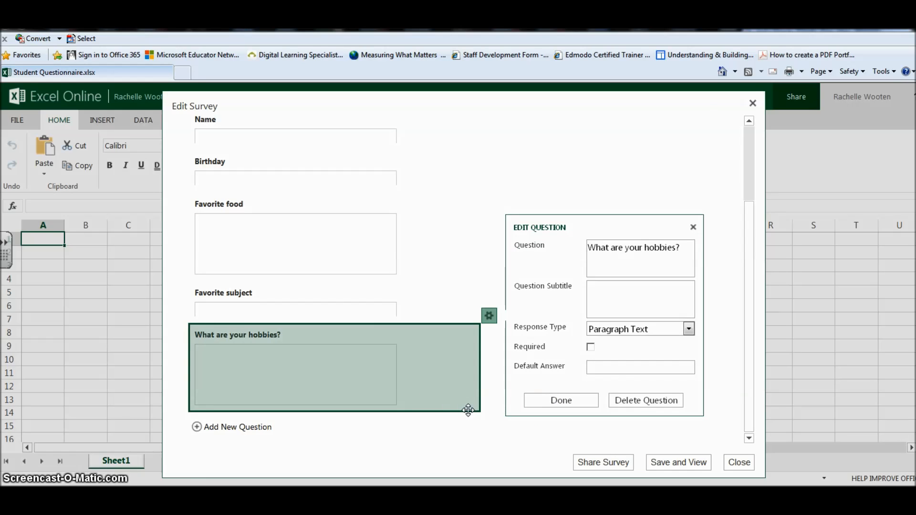
click(566, 402)
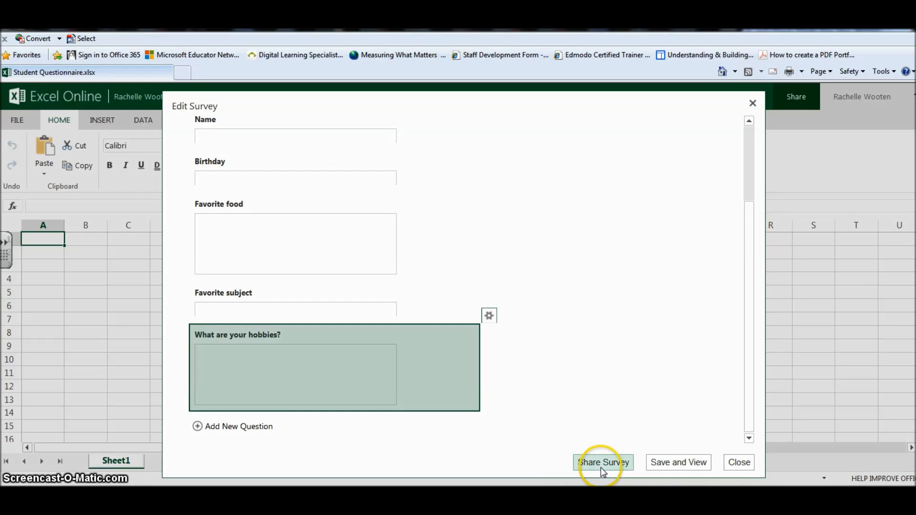
- Save the survey and preview the full form as respondents will see it
click(684, 465)
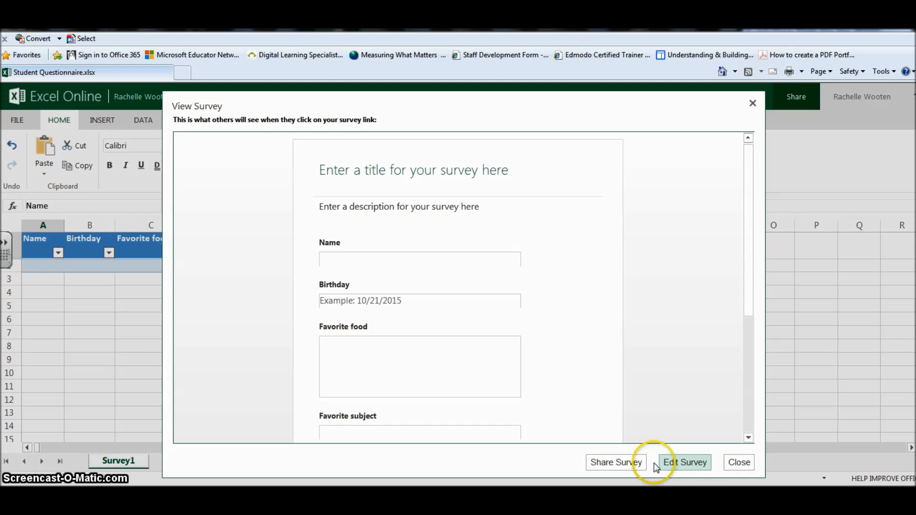
scroll(561, 377, down, 5)
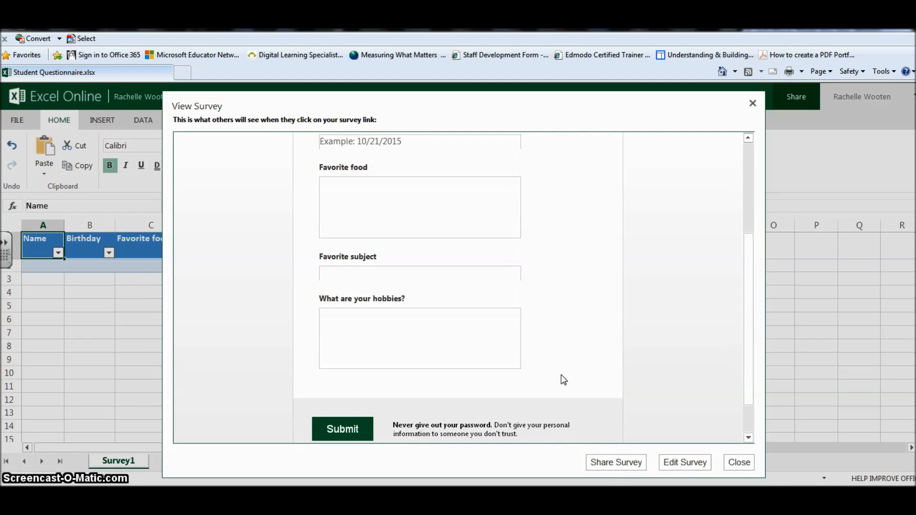
- Return to editing the survey and replace the placeholder title with "Student Questionnaire"
scroll(564, 380, up, 5)
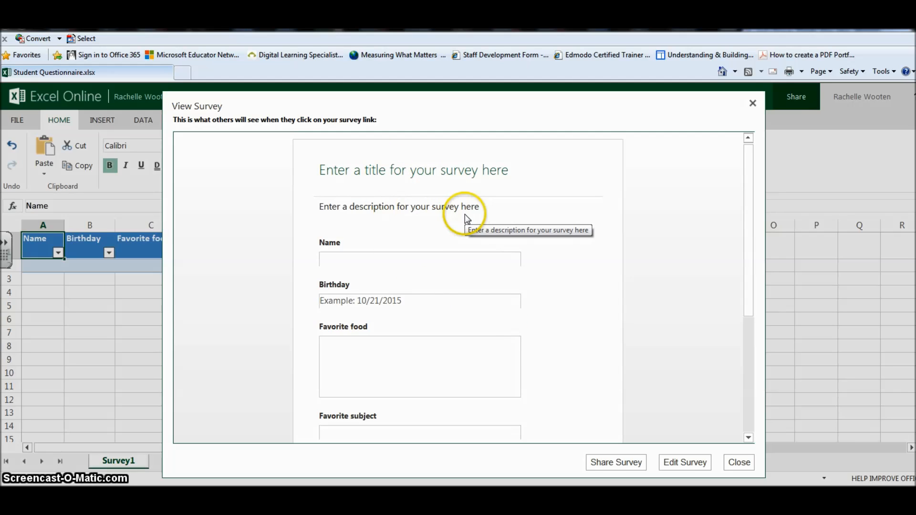
click(683, 463)
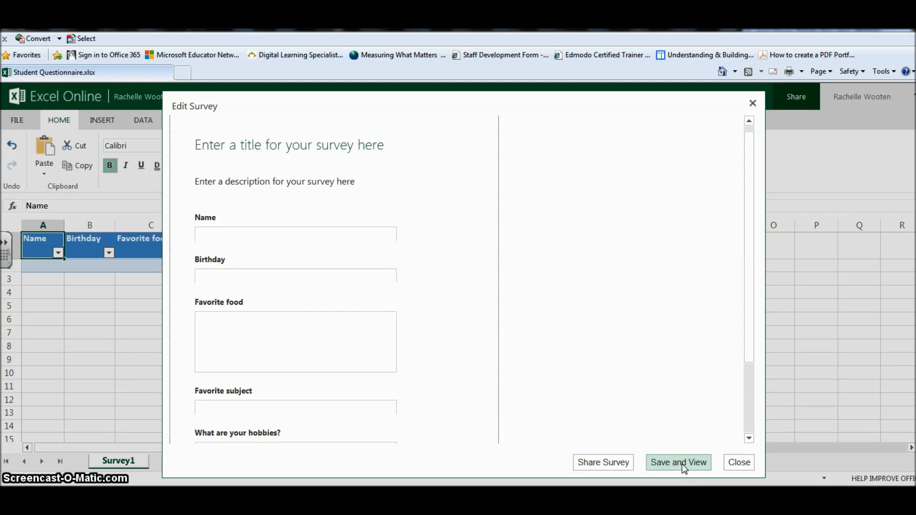
click(294, 151)
triple_click(286, 148)
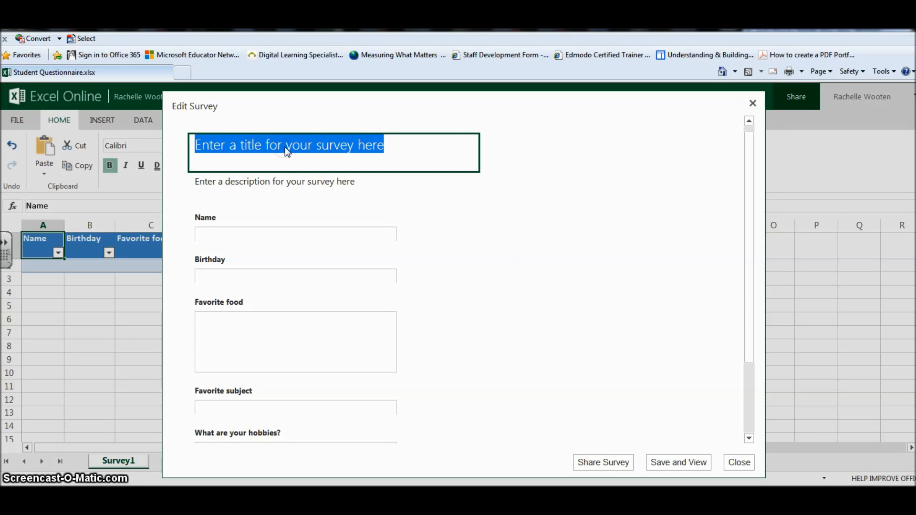
text(Student )
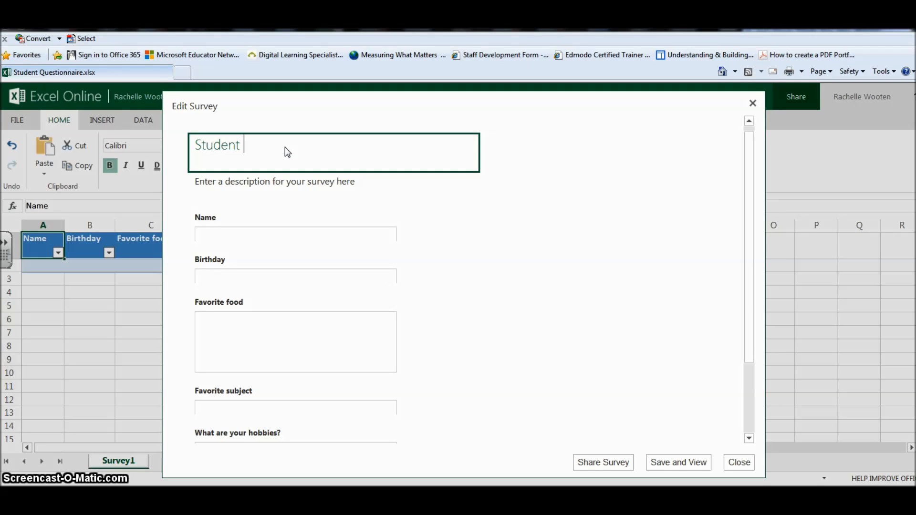
text(Questionnnaire)
- Replace the placeholder survey description with "A Getting to Know You Survey"
click(285, 195)
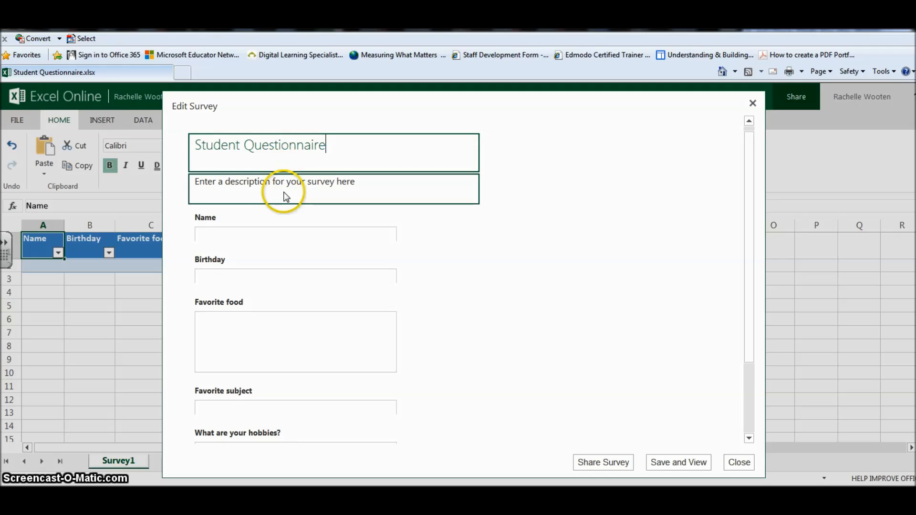
triple_click(284, 189)
text(A G)
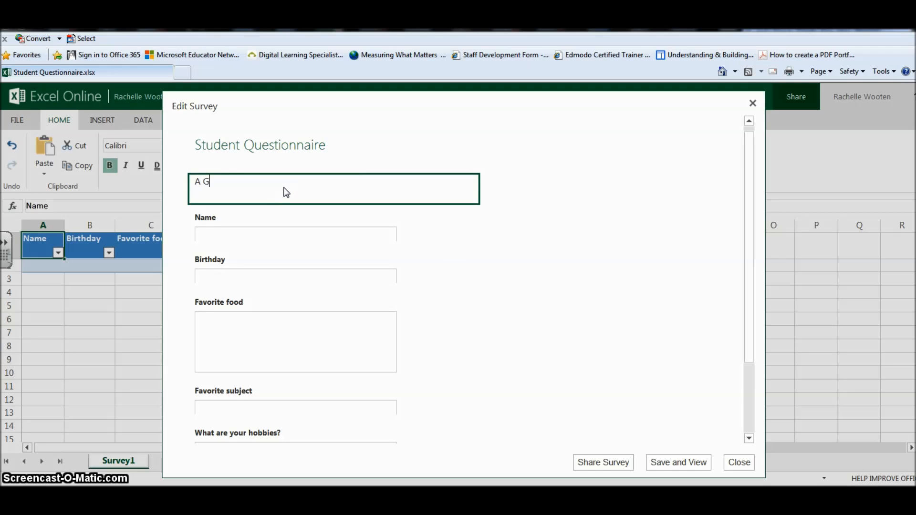
text(etting to Know You Survey)
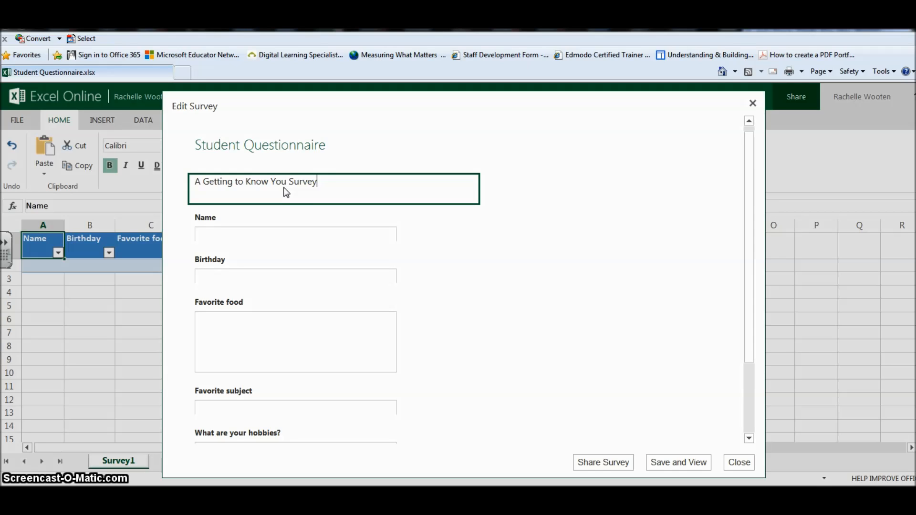
- Share the survey by generating its link for respondents, and return to the Survey1 worksheet
click(603, 463)
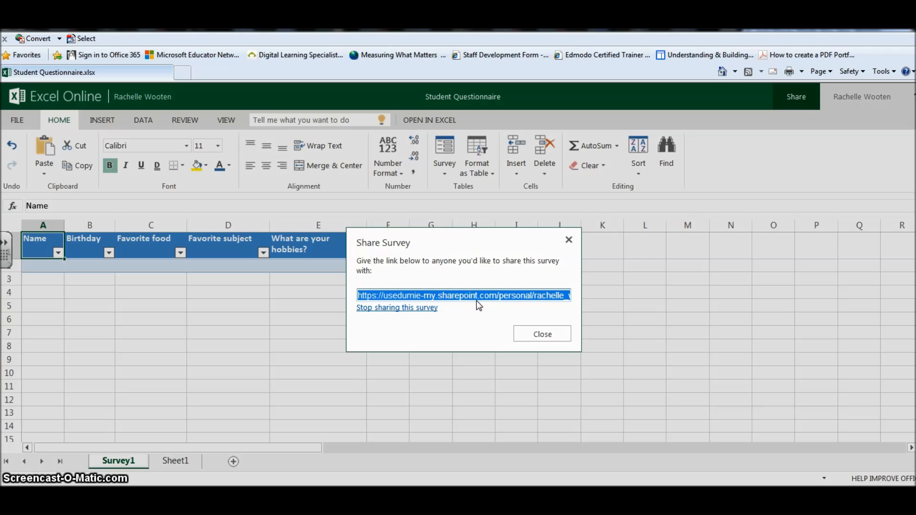
click(536, 331)
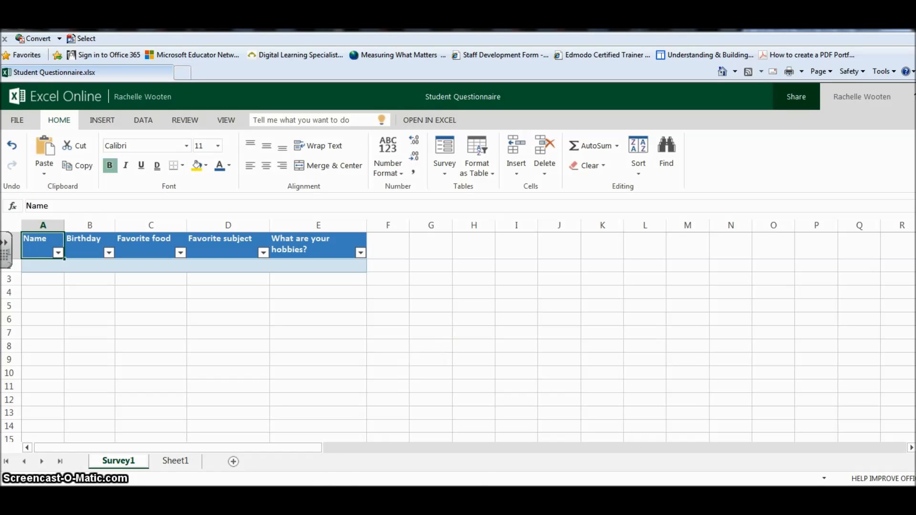
mouse_move(409, 497)
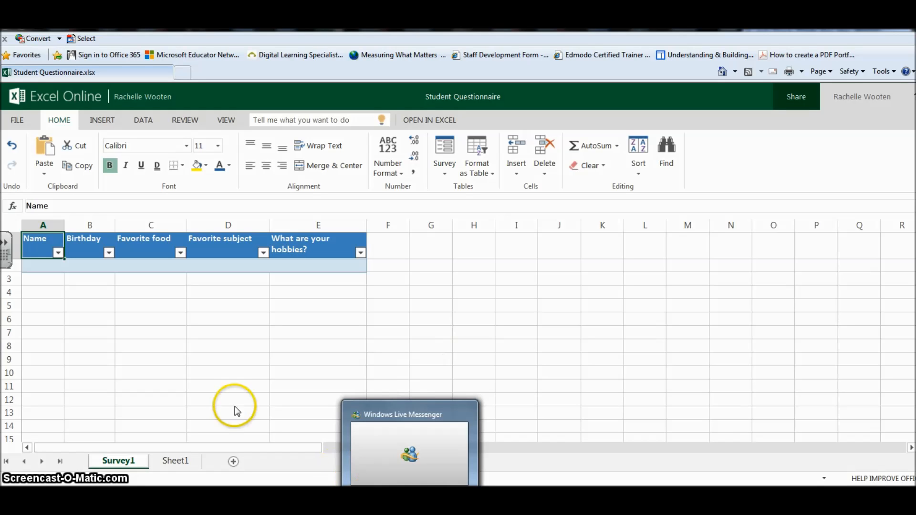